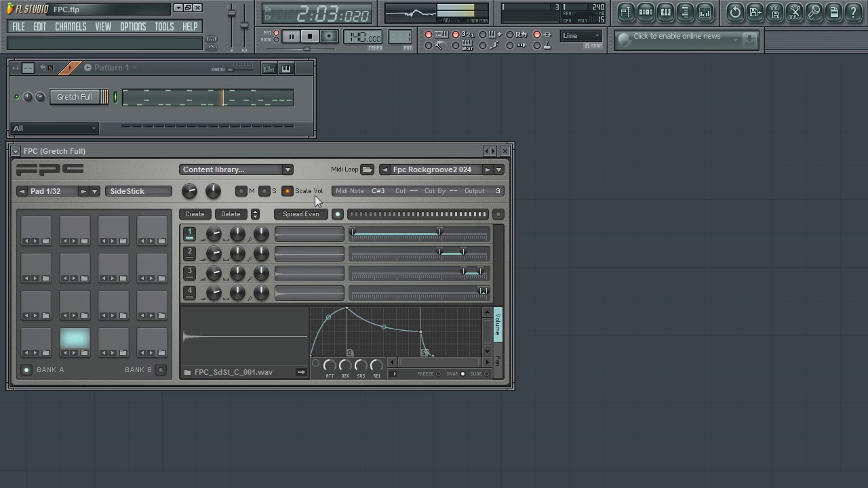
- Stop playback and select the 2. Kick Drum pad from the pad list
click(313, 36)
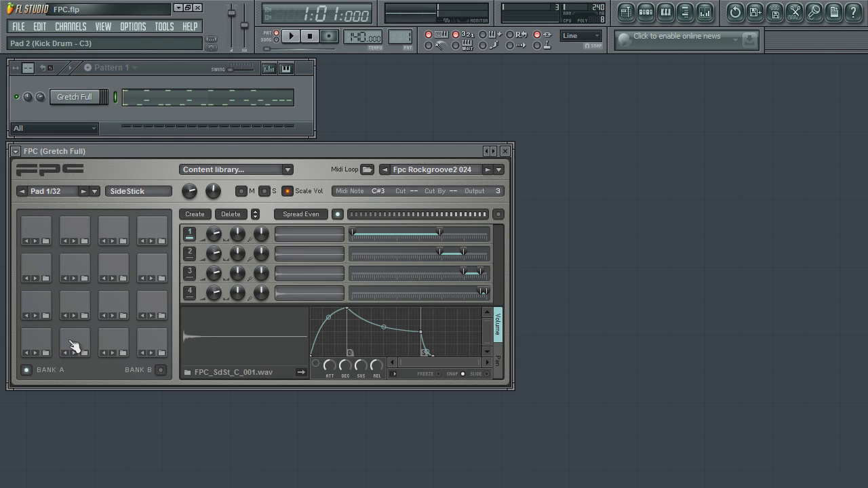
click(95, 191)
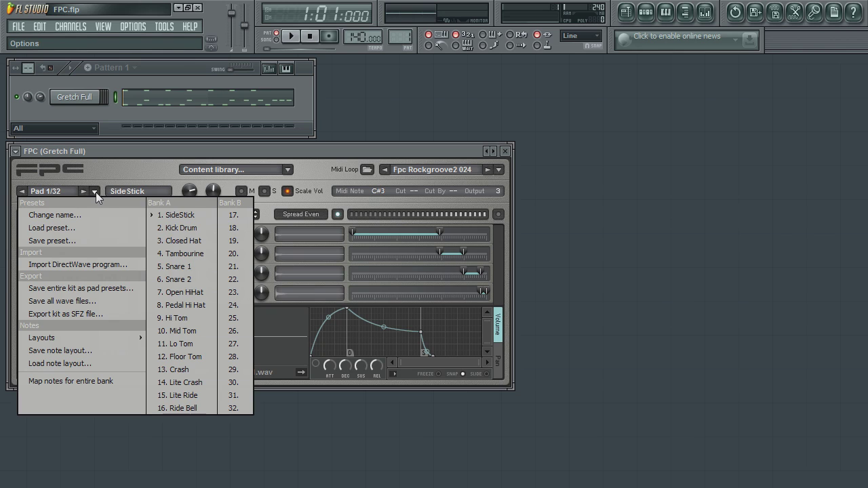
click(175, 227)
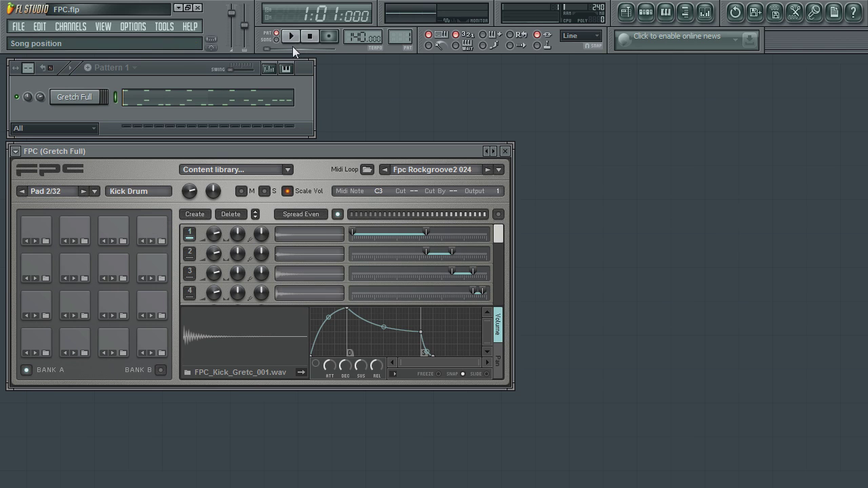
- With the pattern playing, lower the Kick Drum pad volume to 22% and pan it fully left
click(290, 36)
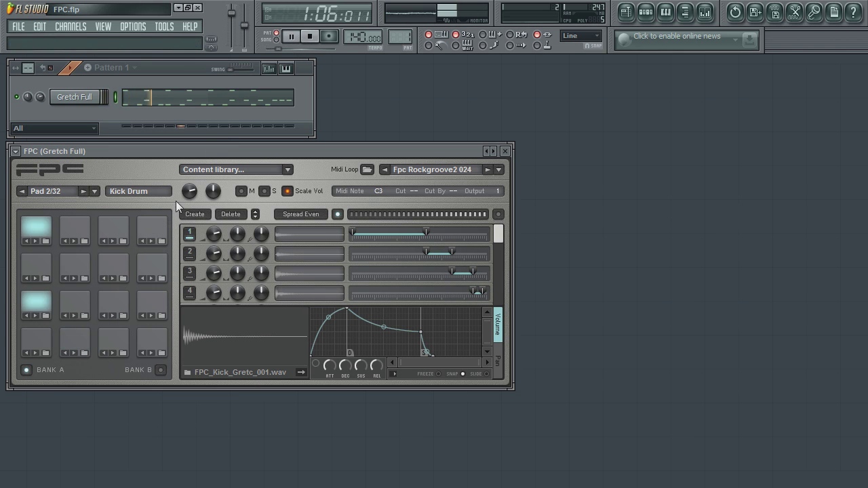
drag(190, 192, 185, 284)
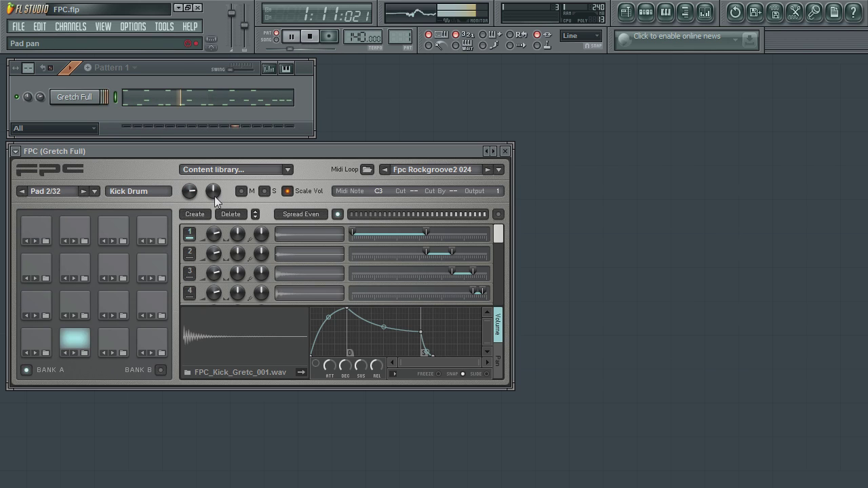
drag(216, 189, 202, 280)
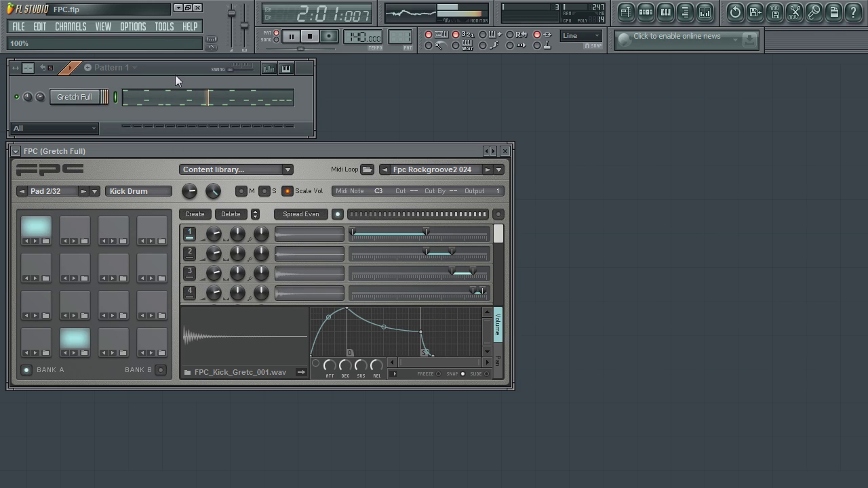
- Leave the Kick Drum pad soloed with Scale Vol switched off, after toggling both on and off
click(264, 191)
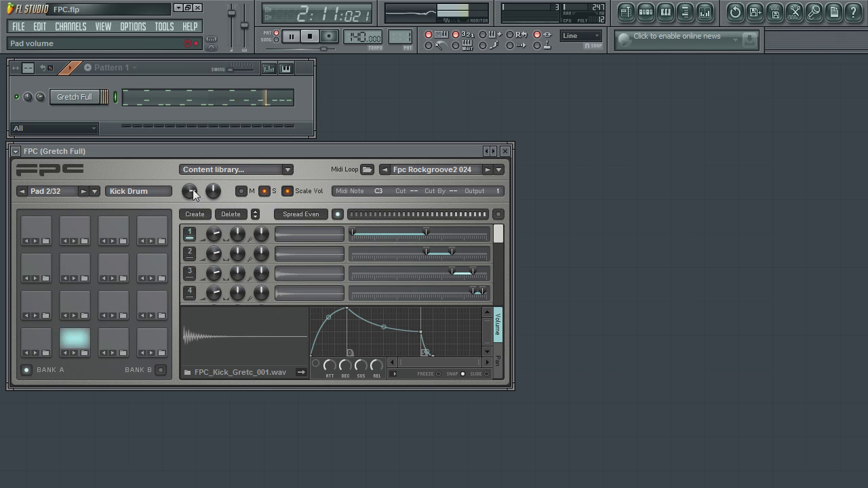
click(190, 192)
click(266, 191)
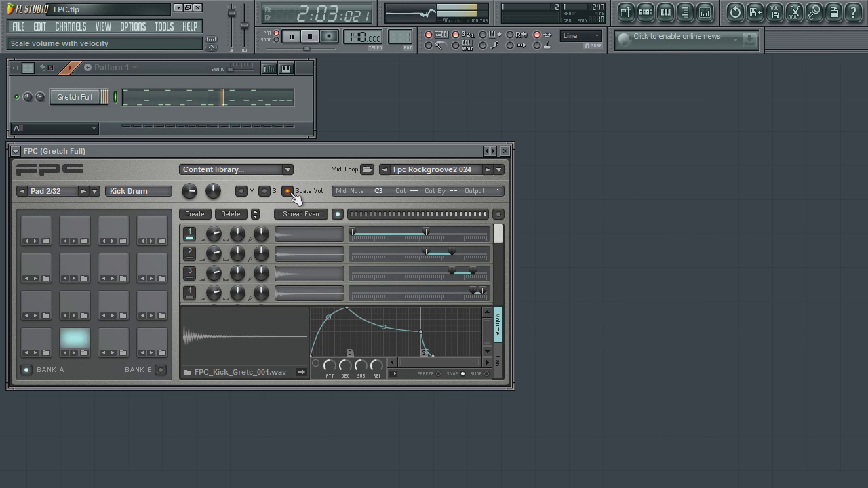
click(292, 191)
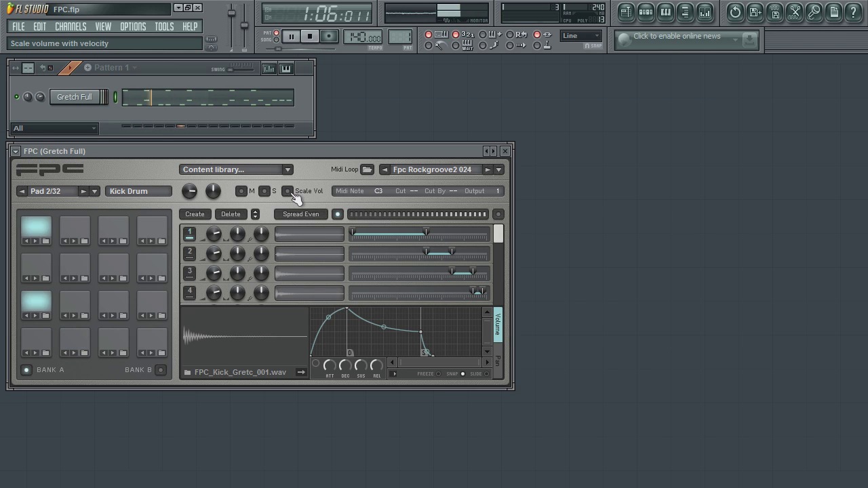
click(264, 191)
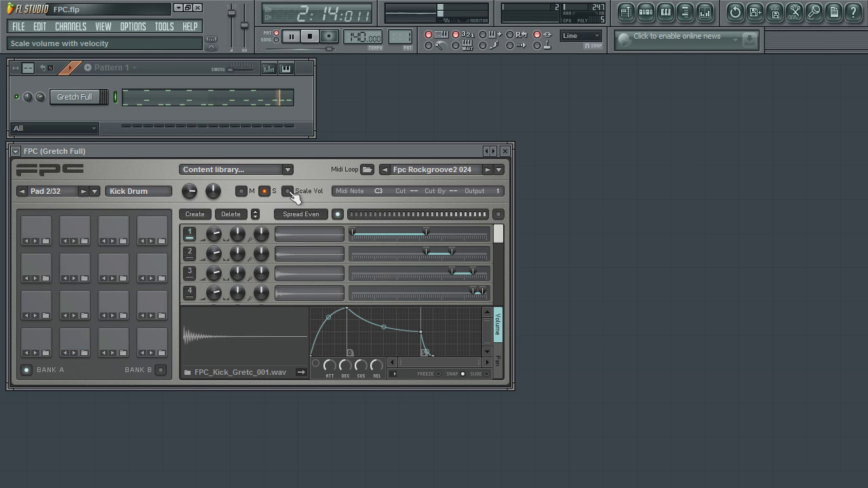
click(290, 192)
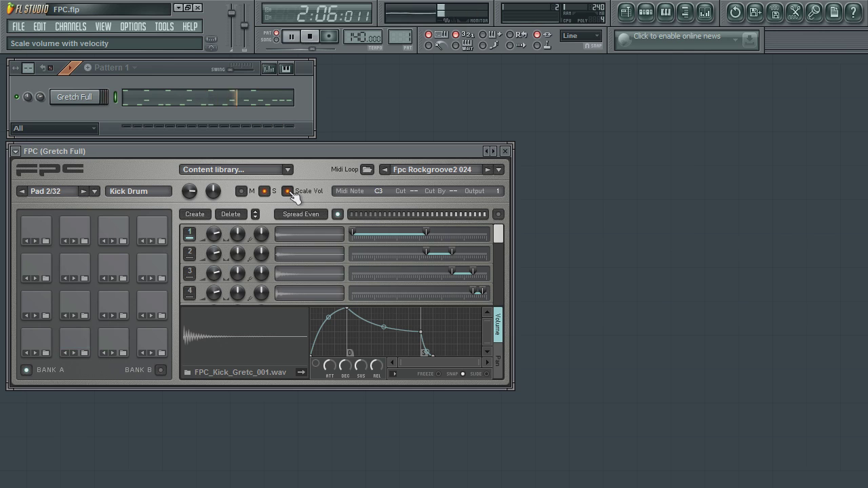
click(290, 192)
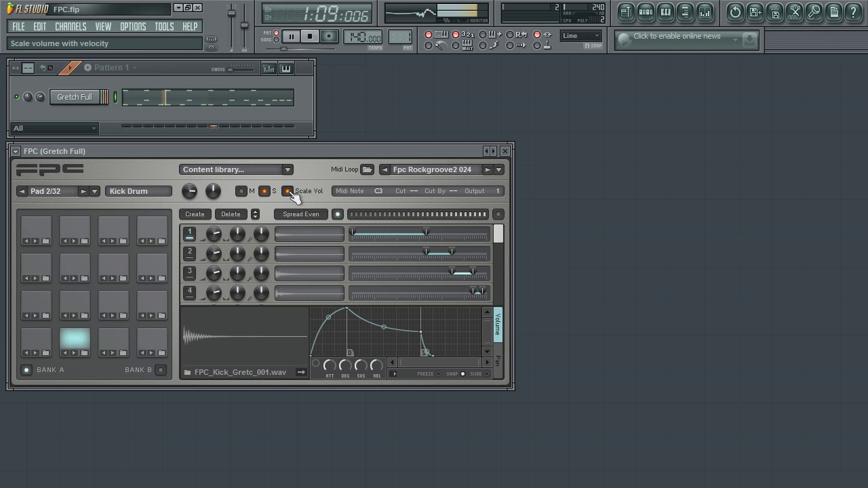
click(381, 192)
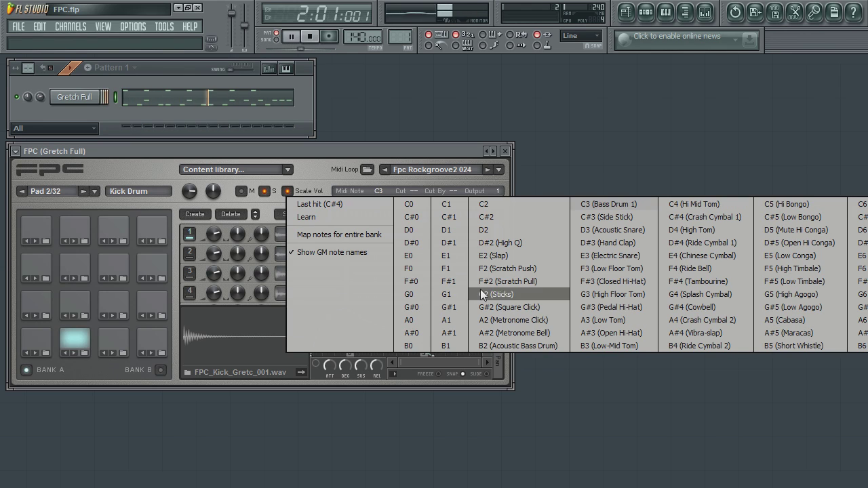
click(336, 253)
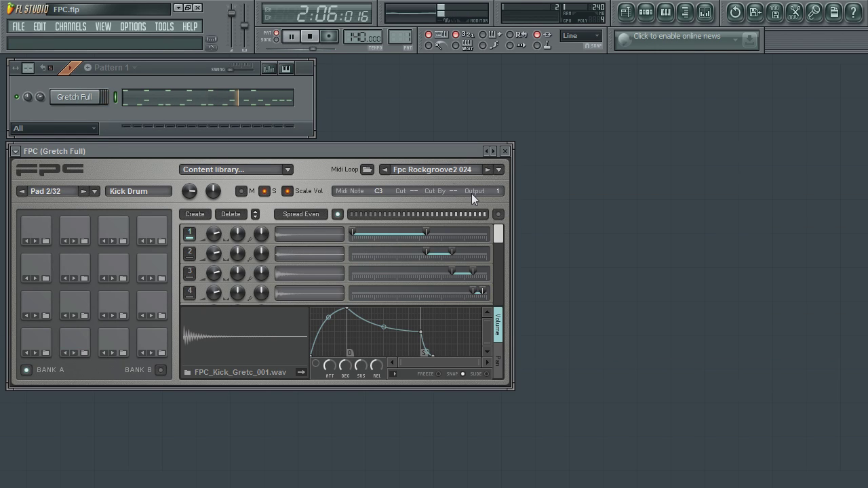
click(377, 191)
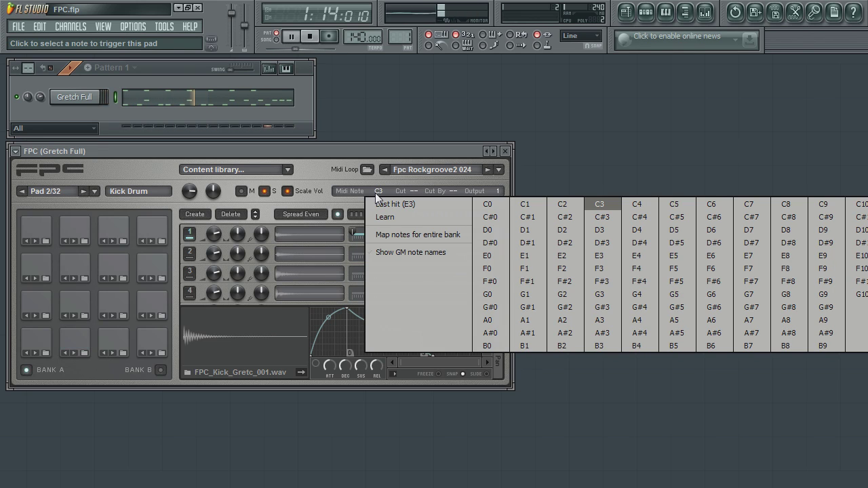
- Close the note list with Kick Drum still on C3 and stop the pattern
click(603, 204)
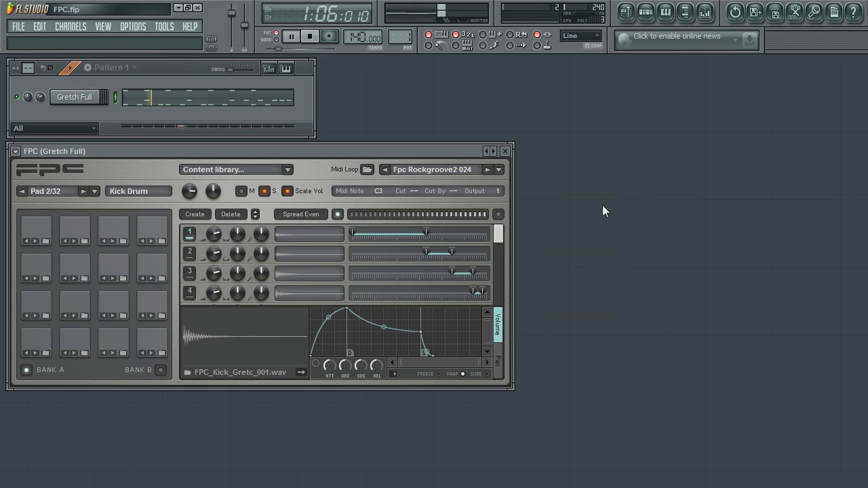
click(310, 37)
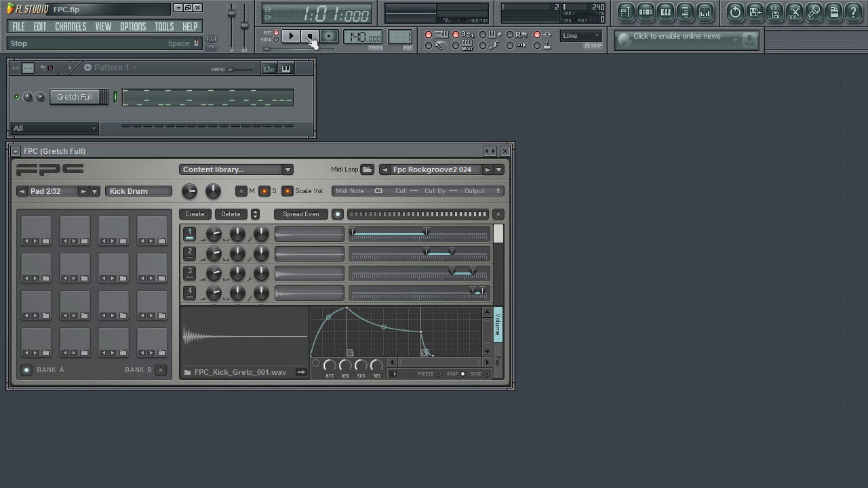
- Put the Kick Drum pad's MIDI note into Learn mode so playing C4 assigns it
click(379, 193)
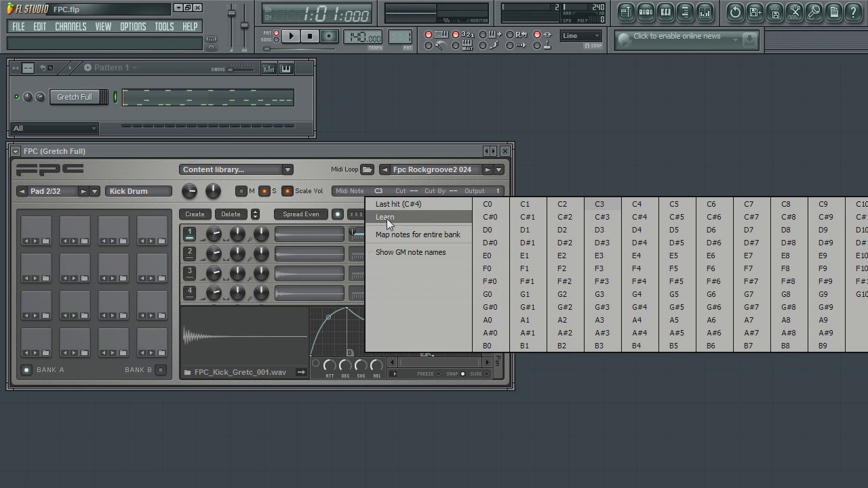
click(387, 218)
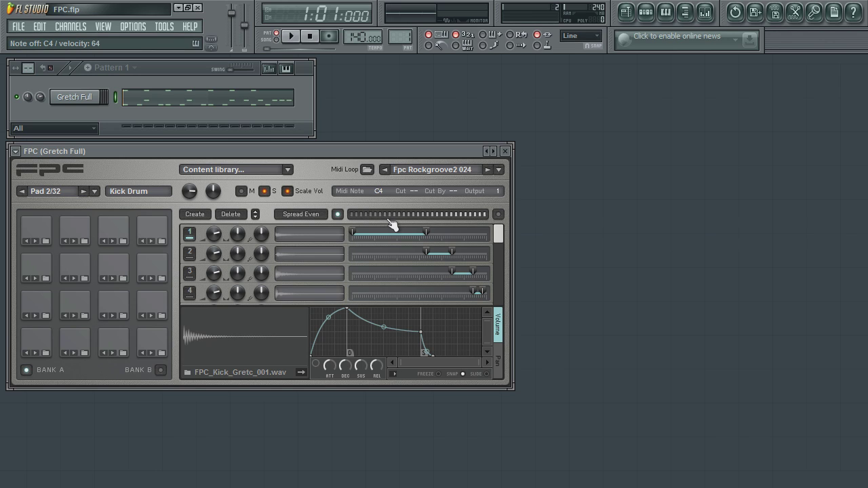
- Audition the Floor Tom, Lo Tom, Pedal Hi Hat and Open HiHat pads
click(154, 270)
click(119, 270)
click(153, 305)
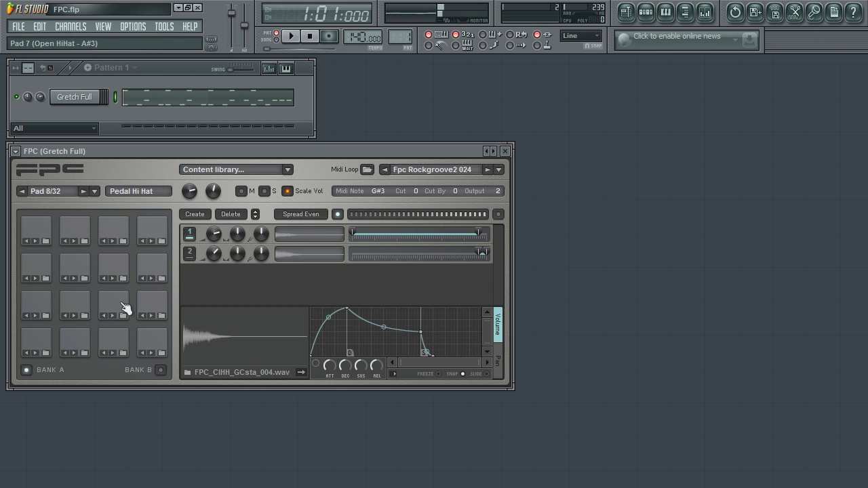
click(120, 306)
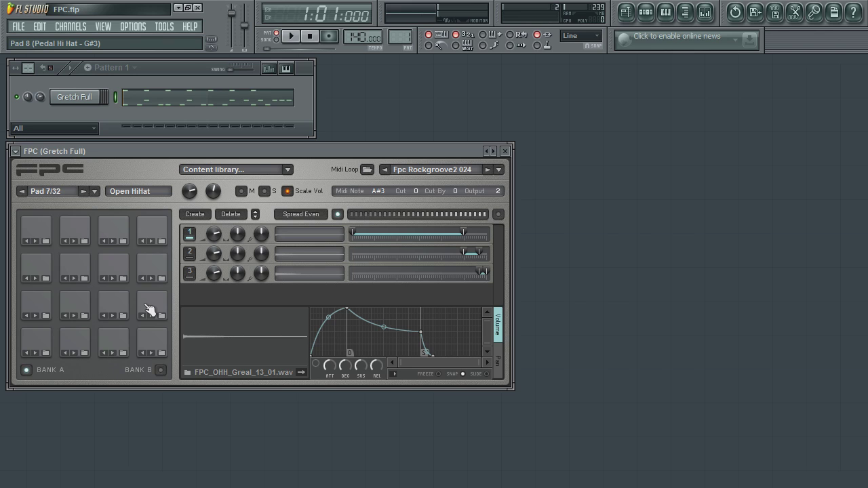
- Compare Open HiHat and Pedal Hi Hat by alternating hits, ending with Pedal Hi Hat selected
click(149, 309)
click(123, 307)
click(158, 309)
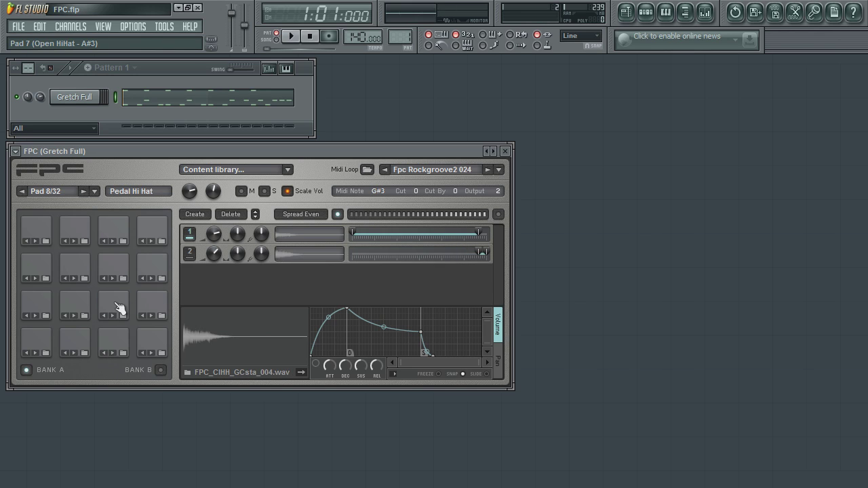
click(119, 309)
click(144, 308)
click(126, 306)
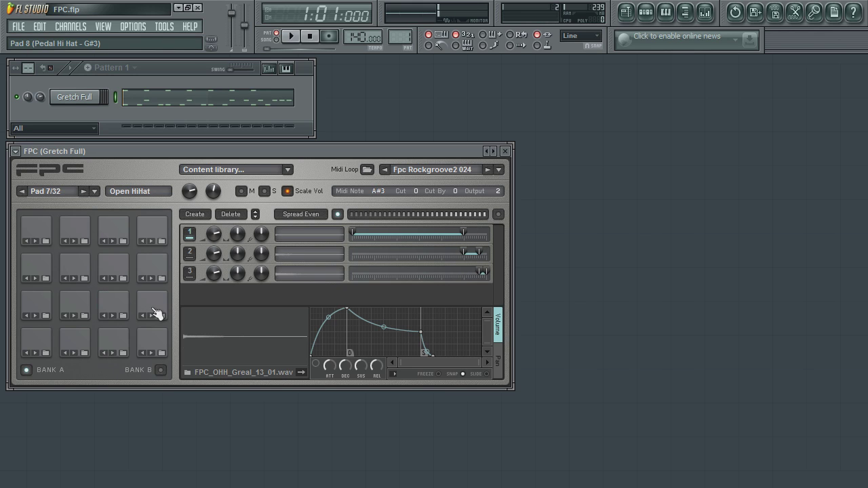
click(117, 310)
click(150, 313)
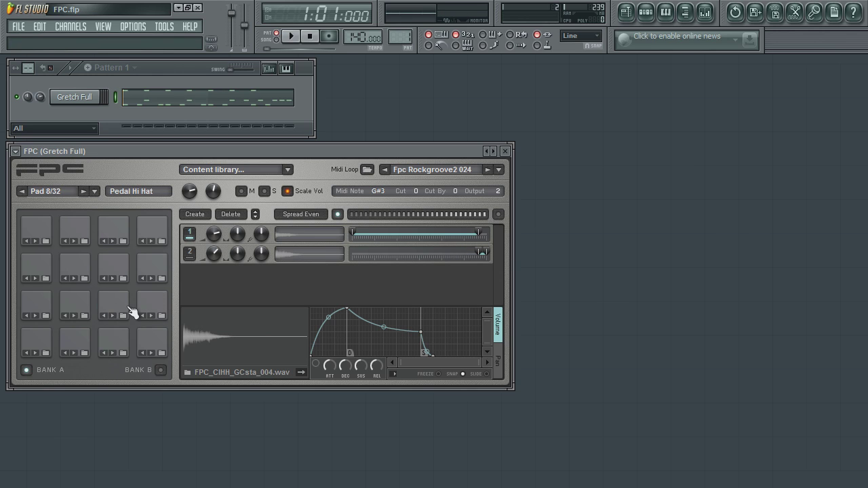
click(121, 311)
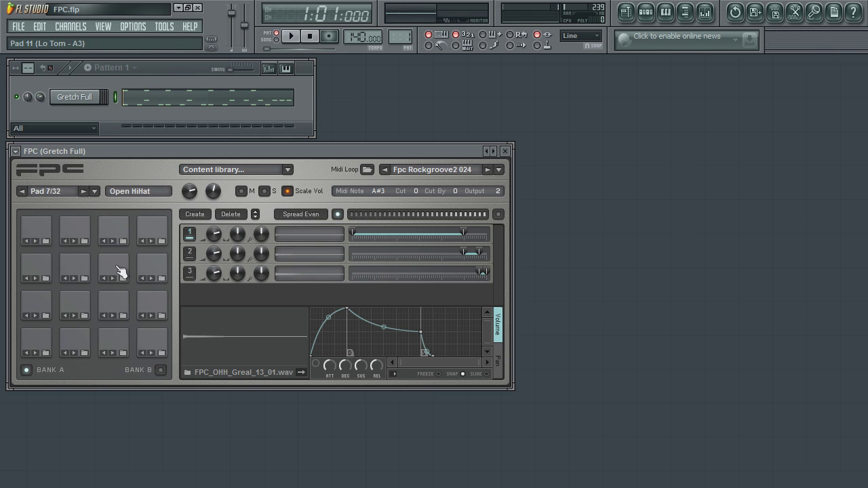
click(120, 309)
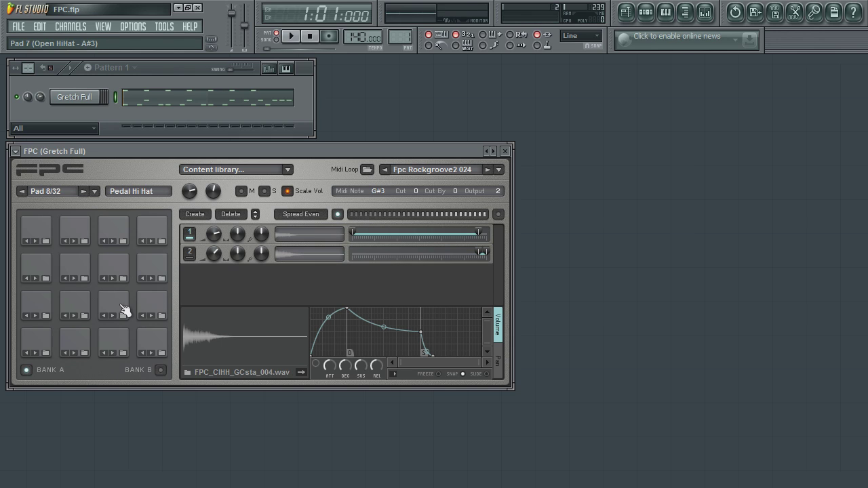
click(121, 309)
click(150, 310)
click(121, 309)
click(151, 310)
- Audition the Crash and Lite Crash pads, check Pedal Hi Hat's cut group, then reselect Lite Crash
click(42, 233)
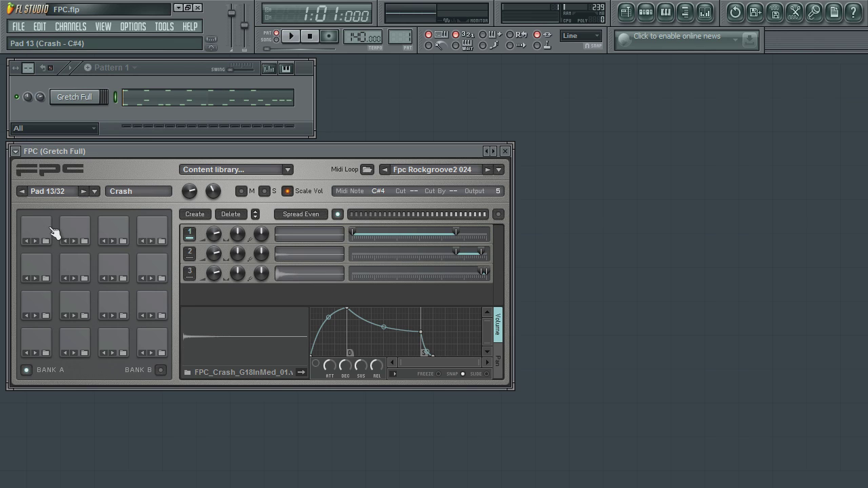
click(74, 232)
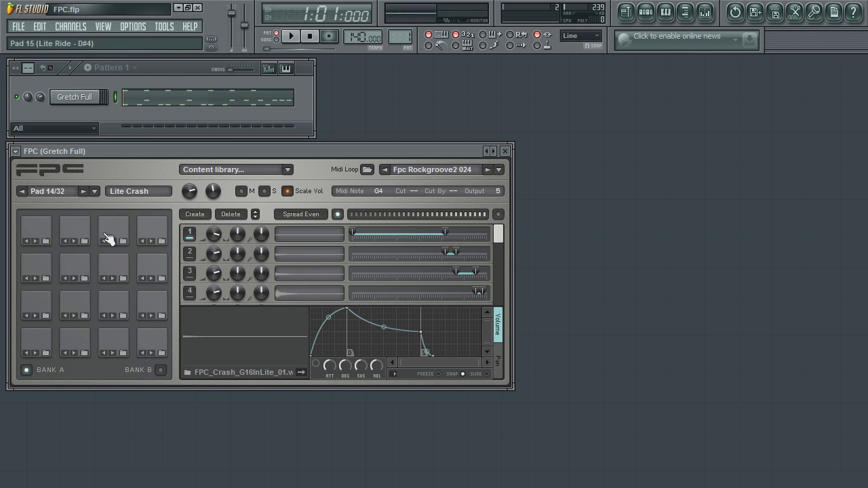
click(86, 236)
click(153, 268)
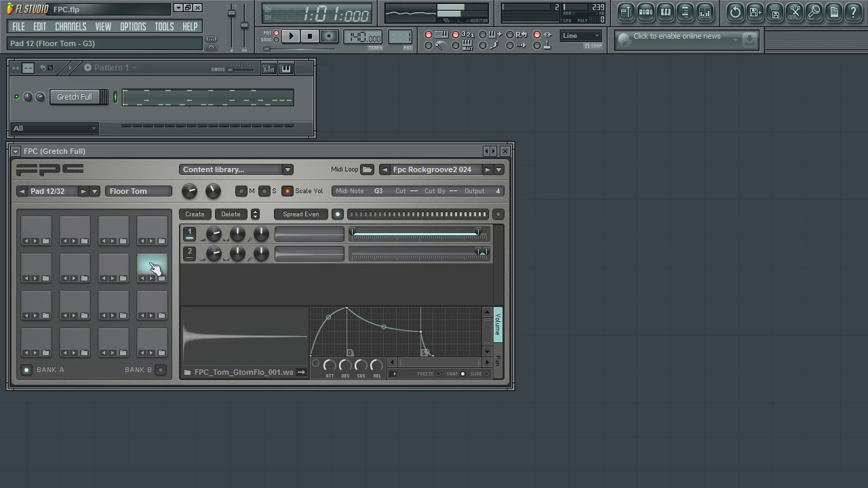
click(152, 301)
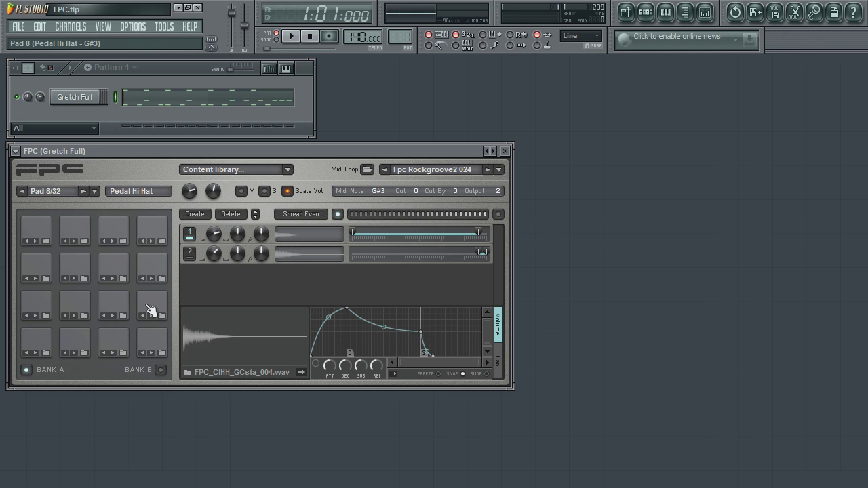
click(81, 230)
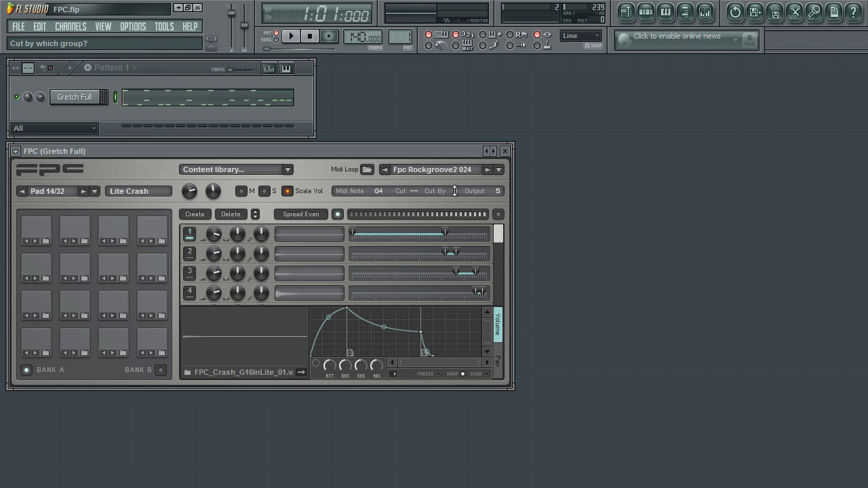
- Test the choke by alternating Lite Crash hits with Pedal Hi Hat hits that cut the crash
click(151, 266)
click(85, 234)
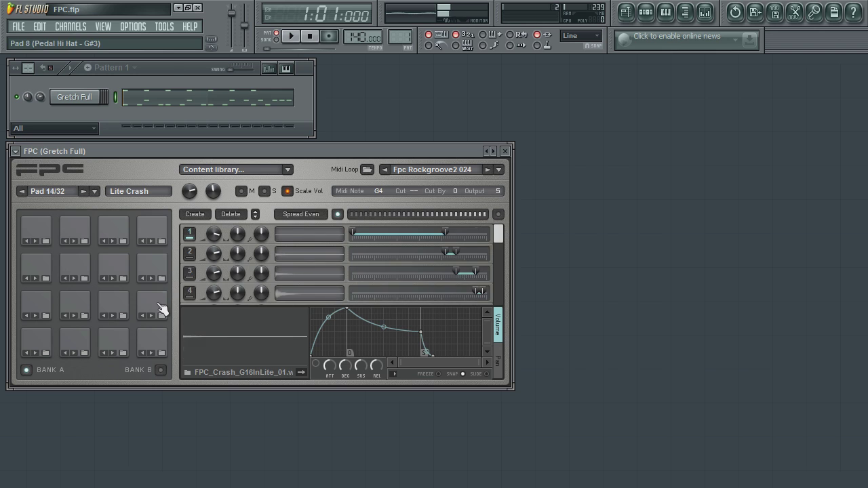
click(160, 308)
click(83, 227)
click(155, 310)
click(85, 231)
click(156, 310)
click(79, 228)
click(149, 307)
click(79, 228)
click(158, 310)
click(80, 230)
click(155, 309)
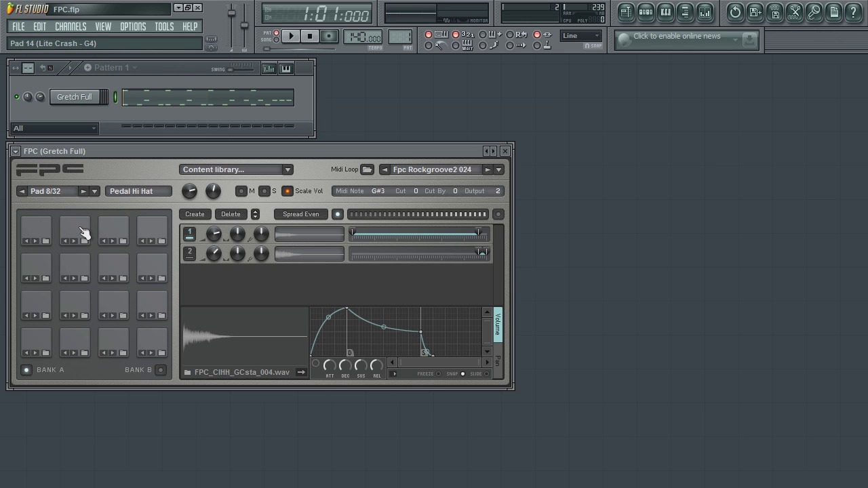
click(83, 231)
click(160, 310)
click(85, 232)
click(156, 306)
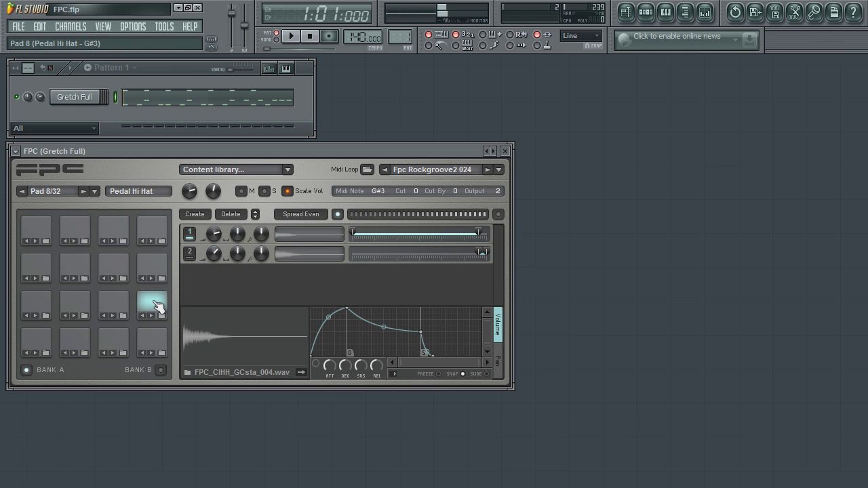